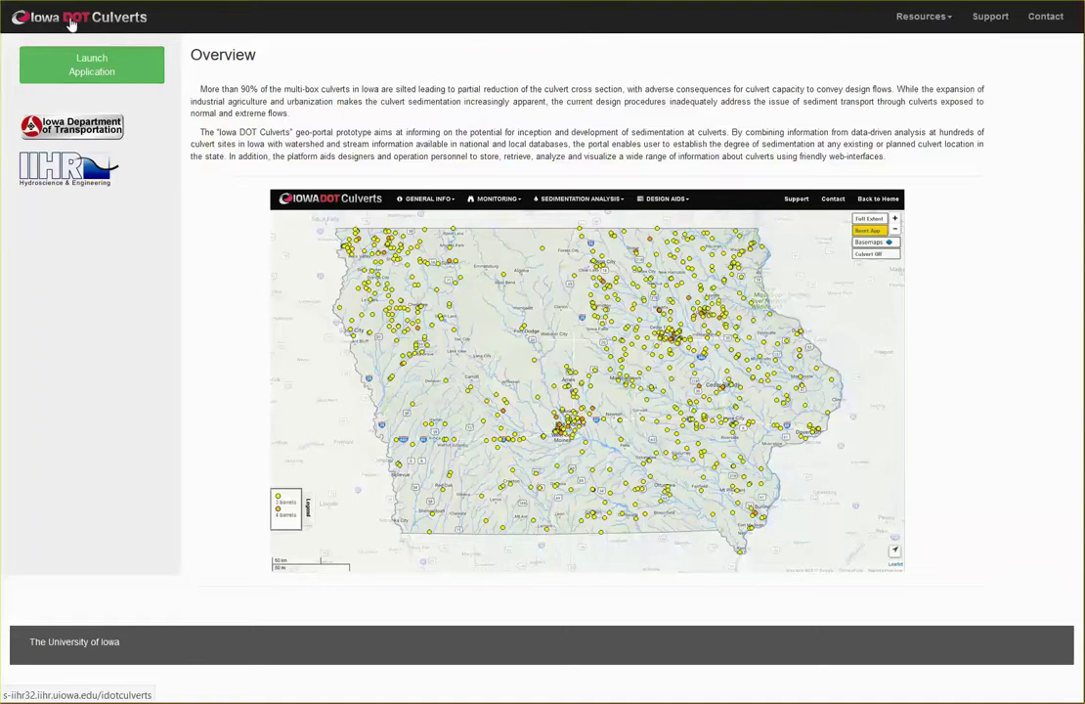
Launch the culvert map application showing 3- and 4-barrel culvert sites across Iowa
{"action": "left_click", "coordinate": [113, 65]}
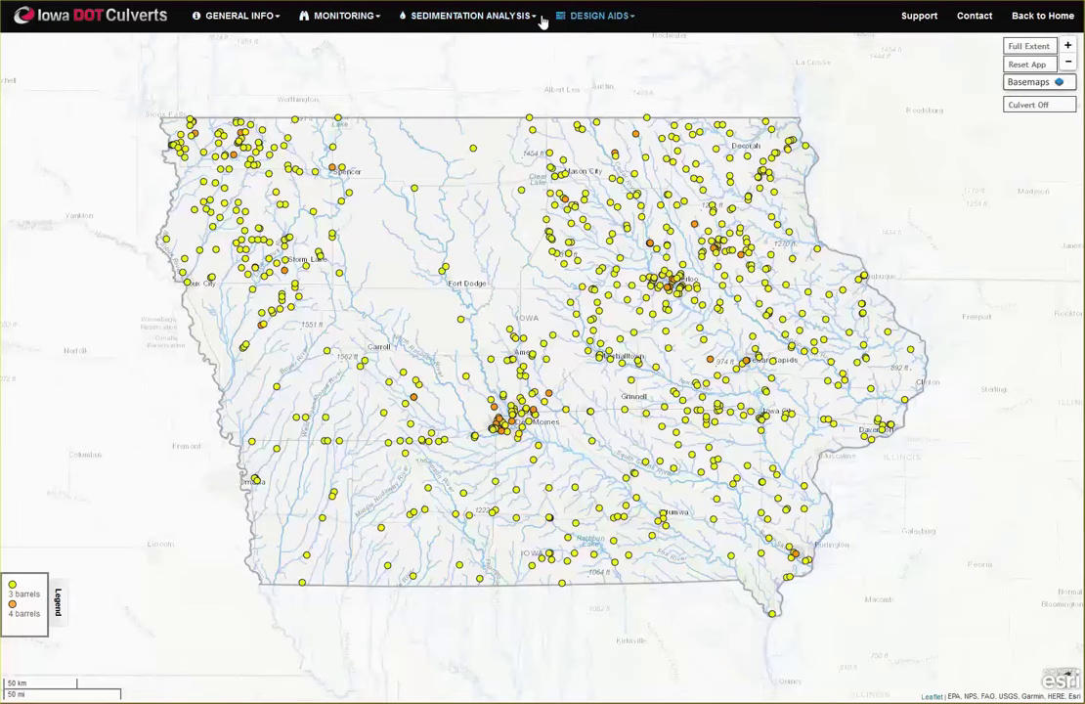
{"action": "left_click", "coordinate": [272, 26]}
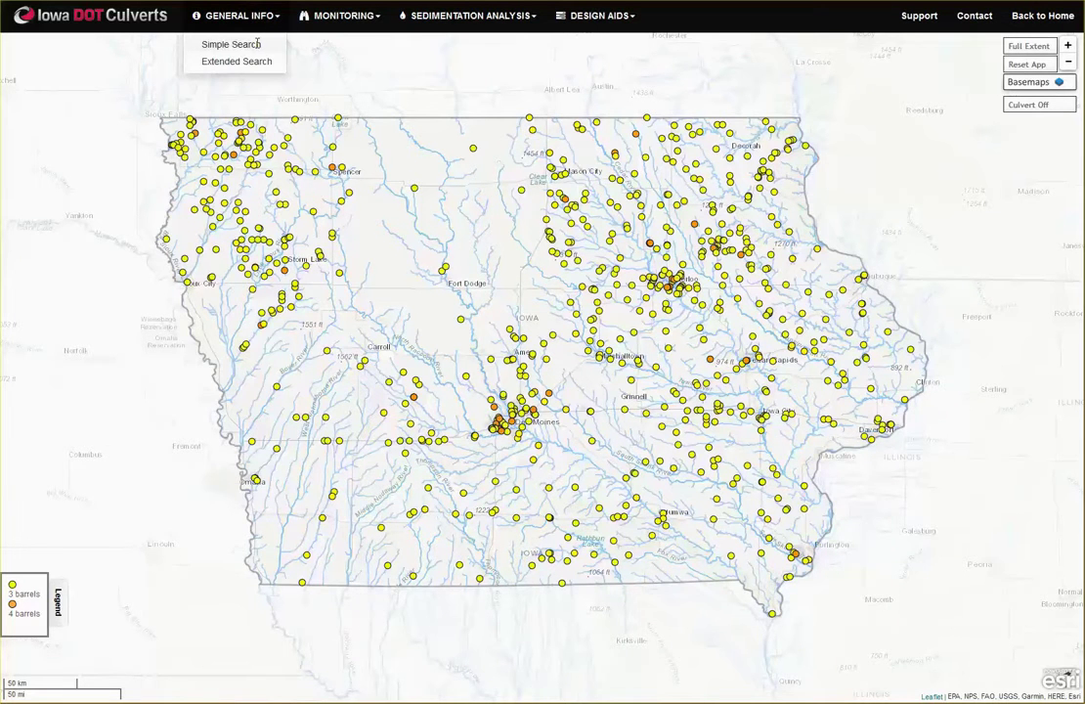
{"action": "left_click", "coordinate": [258, 44]}
{"action": "left_click", "coordinate": [133, 128]}
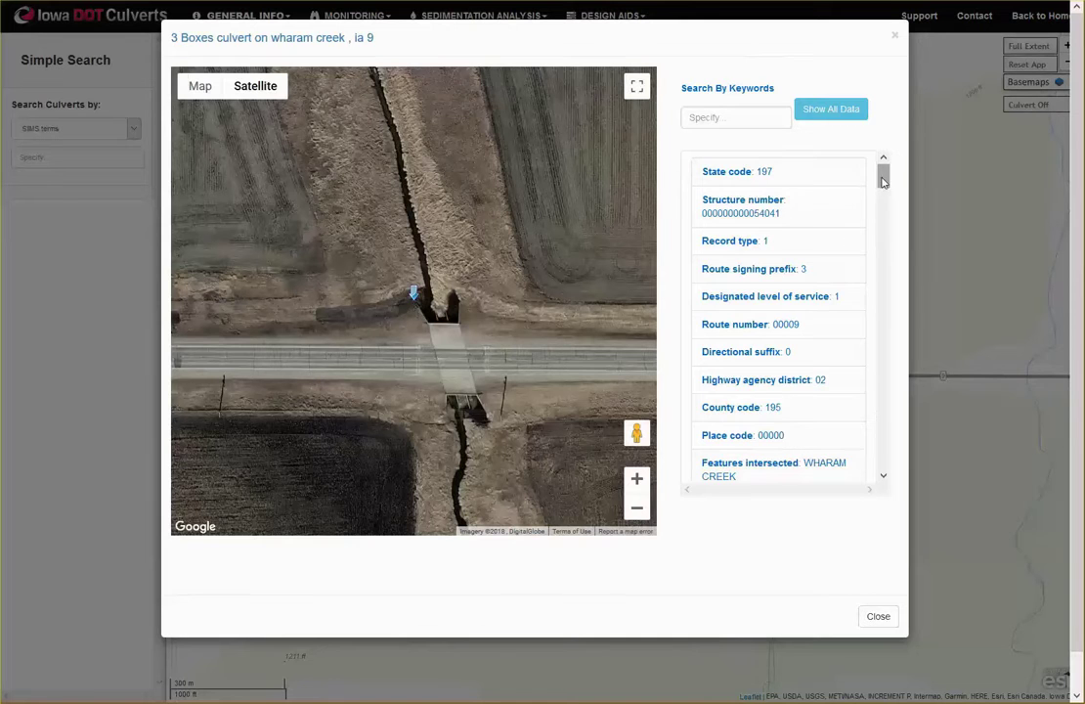
{"action": "left_click_drag", "start_coordinate": [884, 179], "coordinate": [881, 473]}
{"action": "left_click_drag", "start_coordinate": [581, 440], "coordinate": [544, 351]}
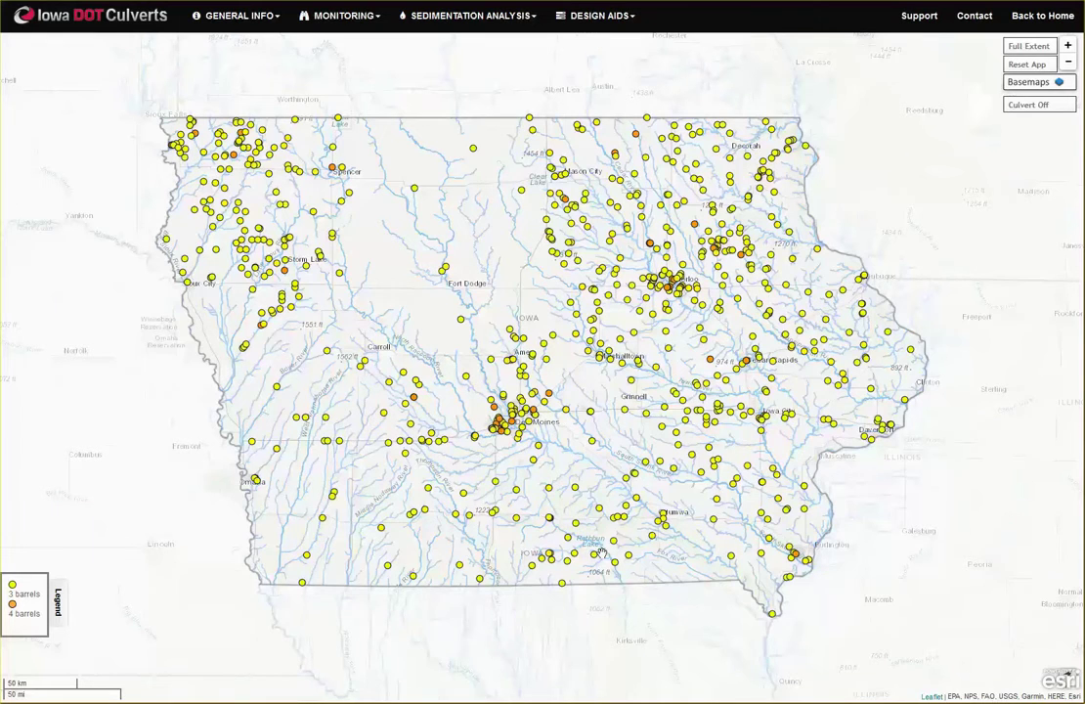
{"action": "left_click", "coordinate": [378, 20]}
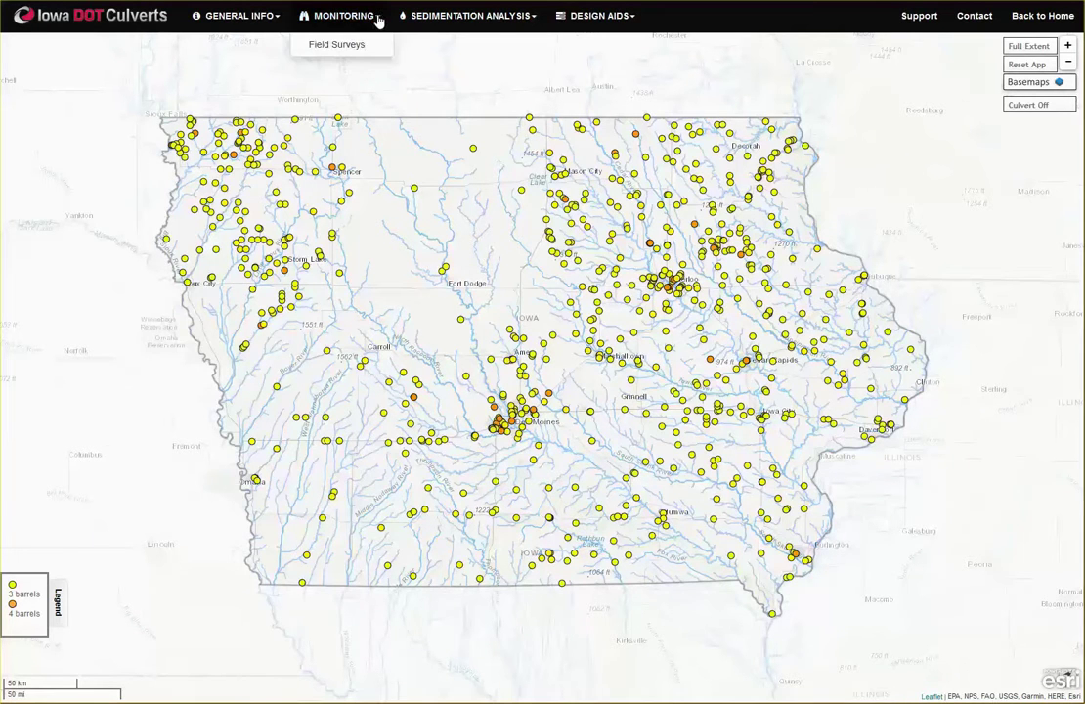
{"action": "left_click", "coordinate": [361, 41]}
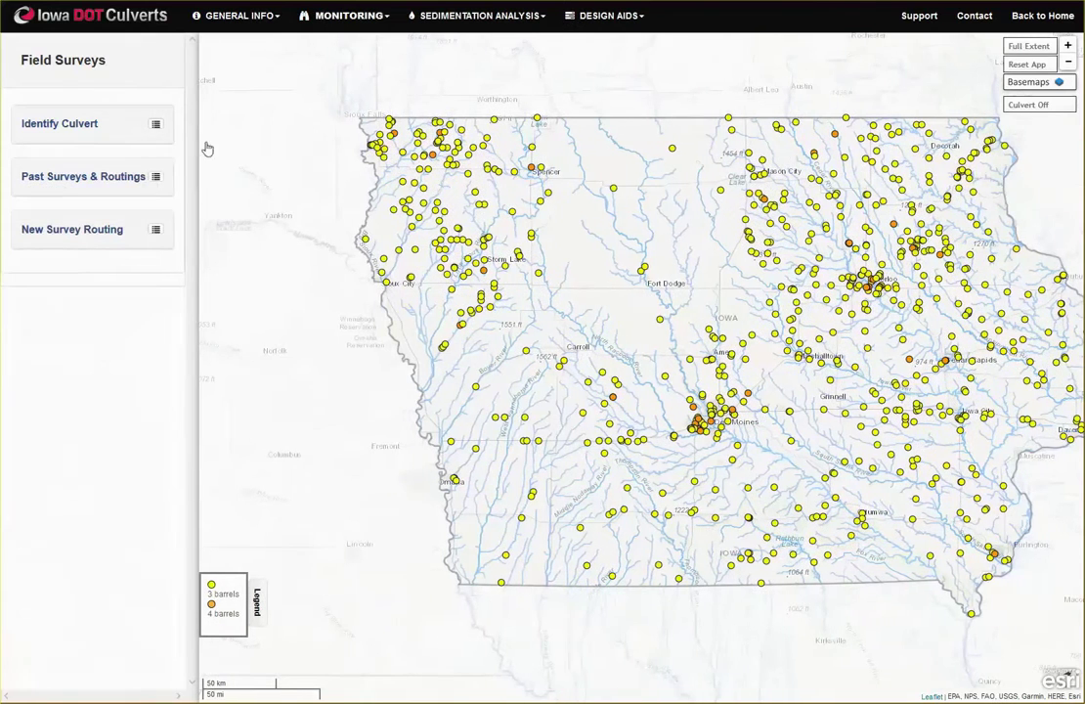
{"action": "left_click", "coordinate": [156, 177]}
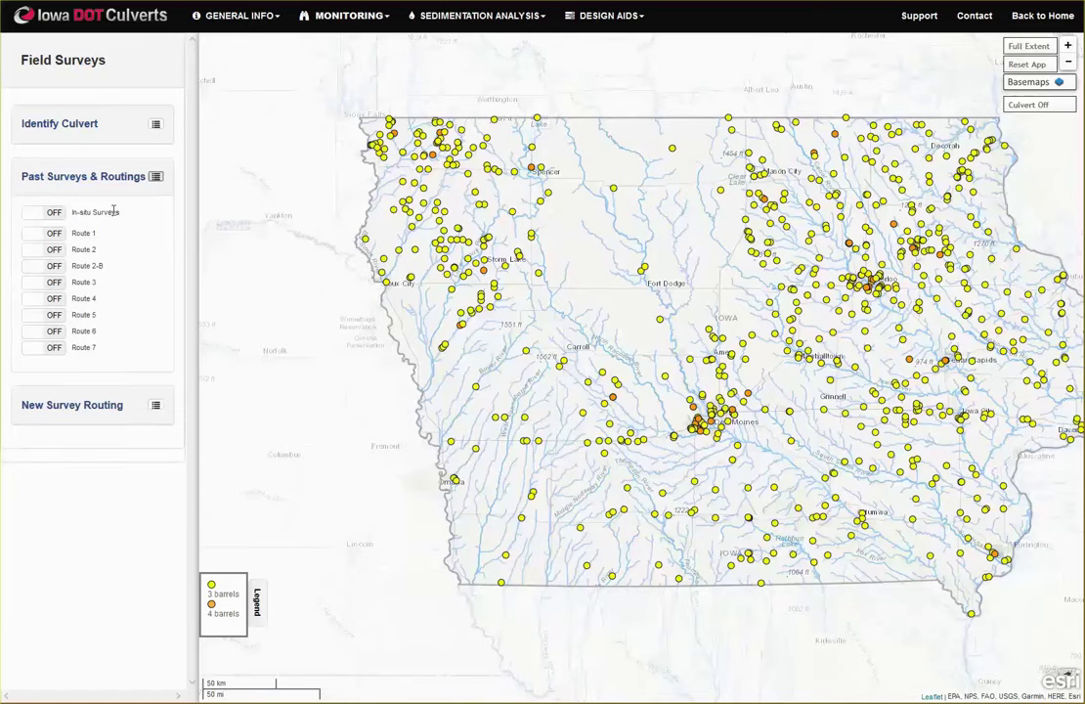
{"action": "left_click", "coordinate": [43, 234]}
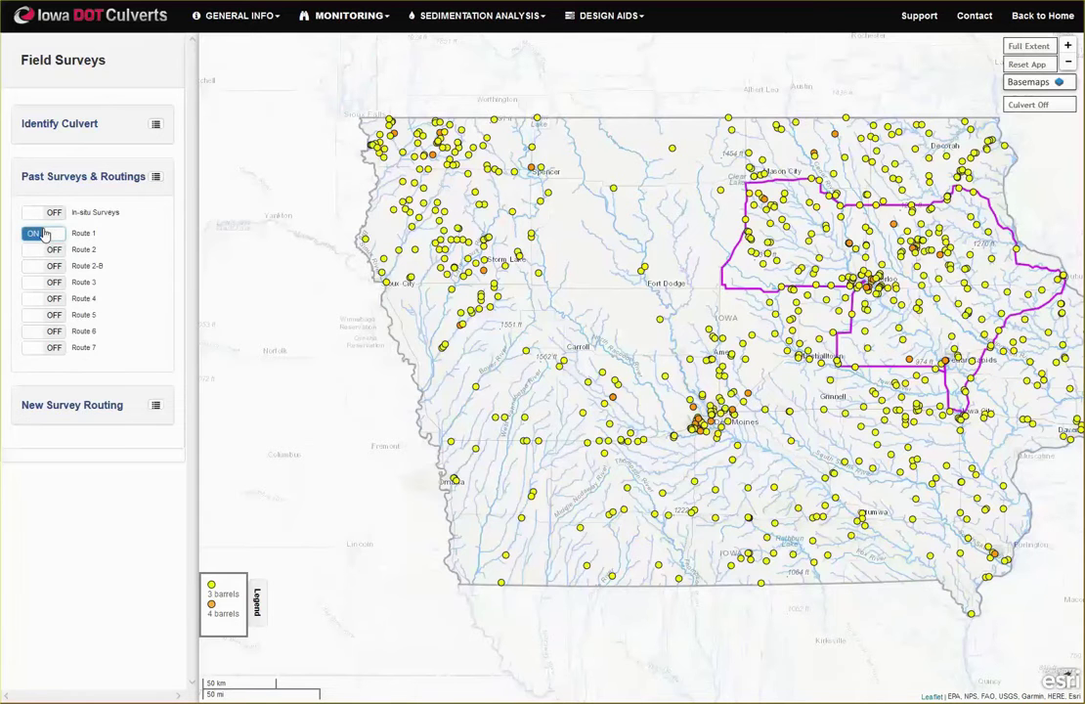
{"action": "left_click", "coordinate": [155, 176]}
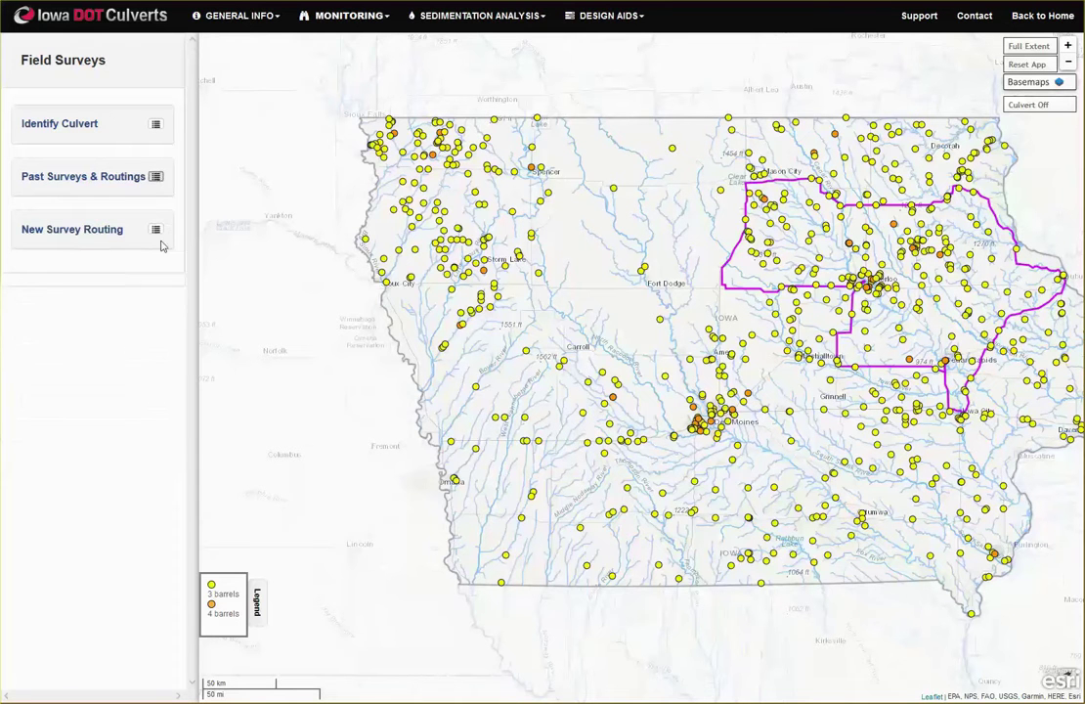
{"action": "left_click", "coordinate": [155, 229]}
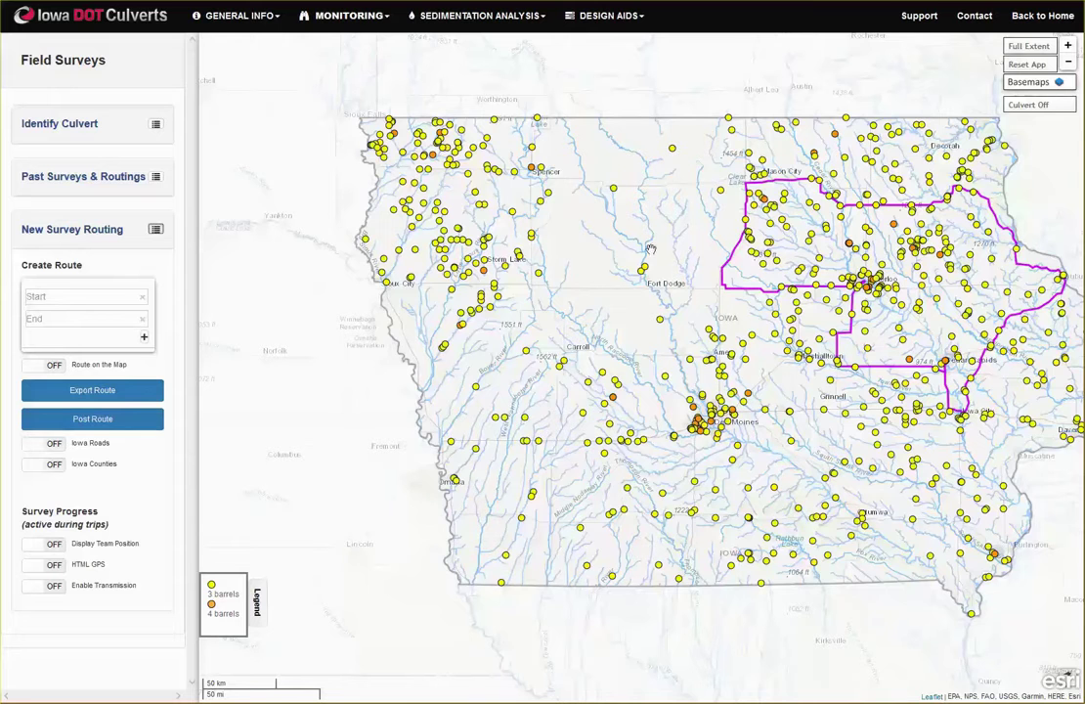
{"action": "scroll", "coordinate": [540, 275], "scroll_direction": "up", "scroll_amount": 7}
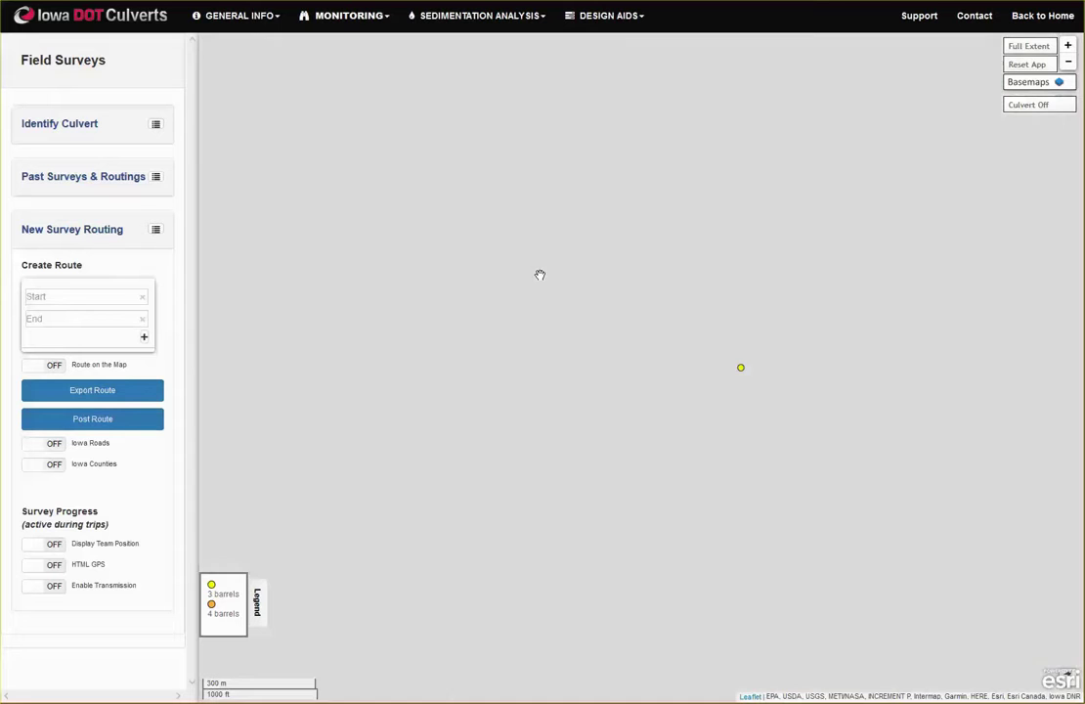
{"action": "left_click", "coordinate": [740, 367]}
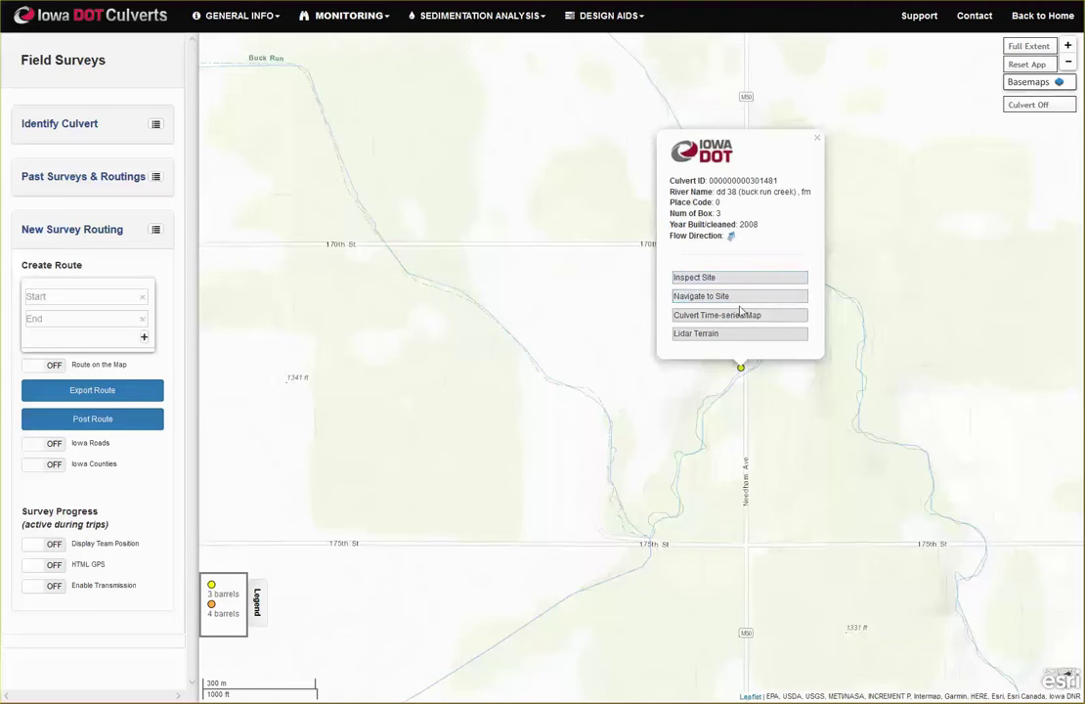
{"action": "left_click", "coordinate": [737, 317]}
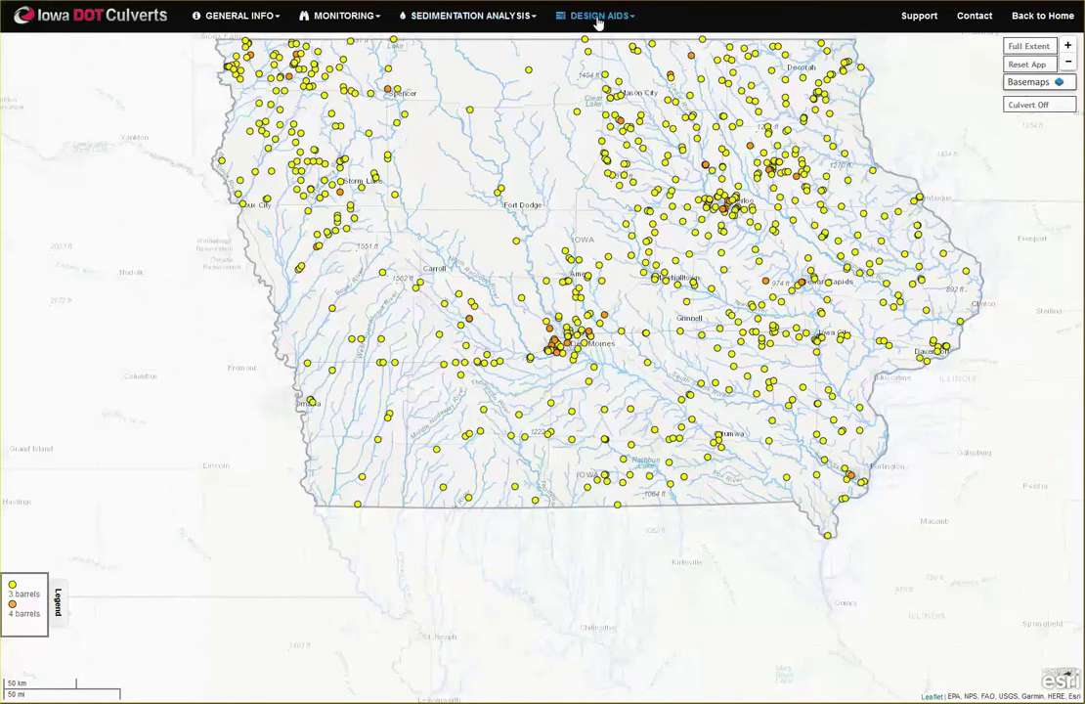
Run a multi-criteria decision analysis on Sedimentation (upstream) and show its result charts
{"action": "left_click", "coordinate": [528, 17]}
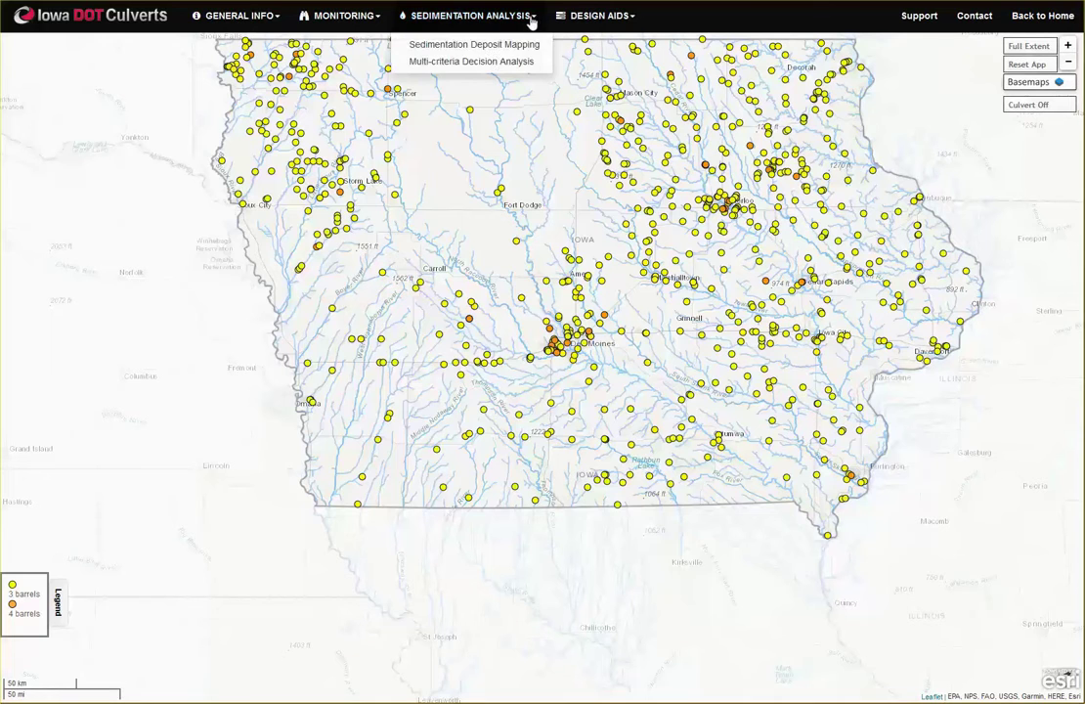
{"action": "left_click", "coordinate": [426, 61]}
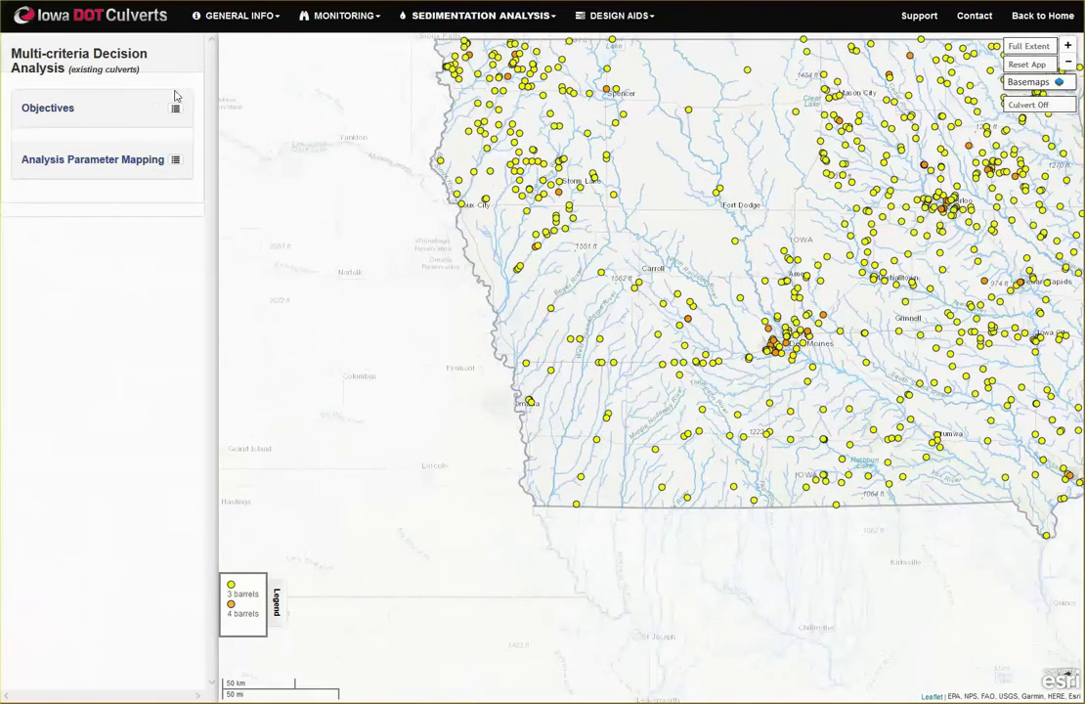
{"action": "left_click", "coordinate": [176, 110]}
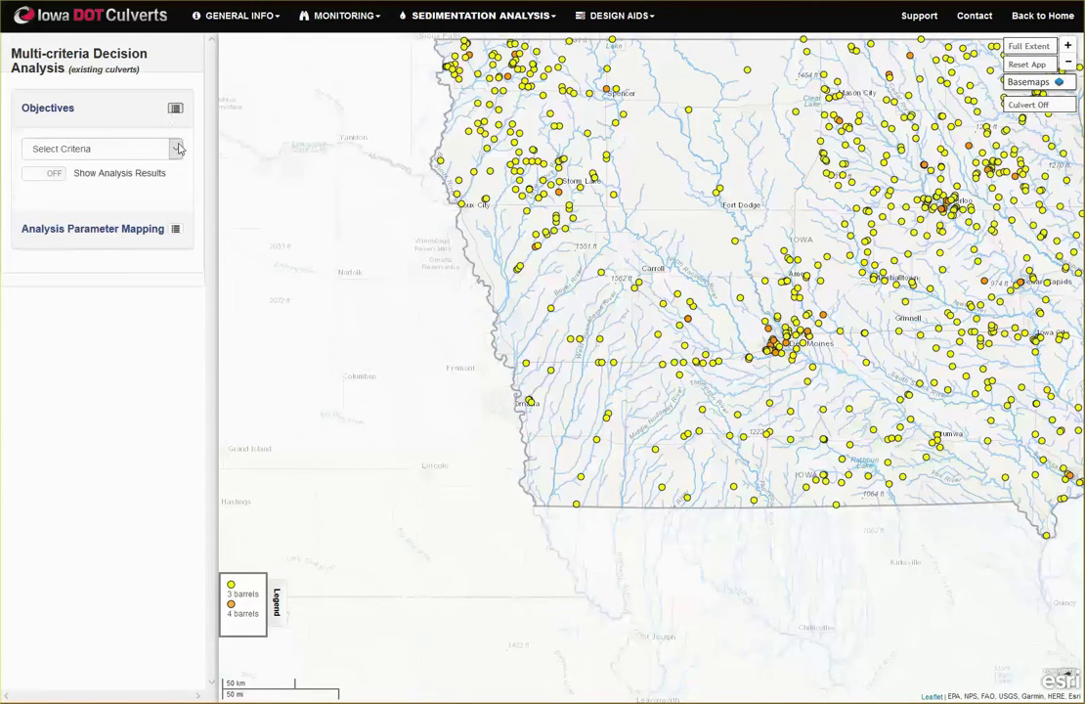
{"action": "left_click", "coordinate": [176, 149]}
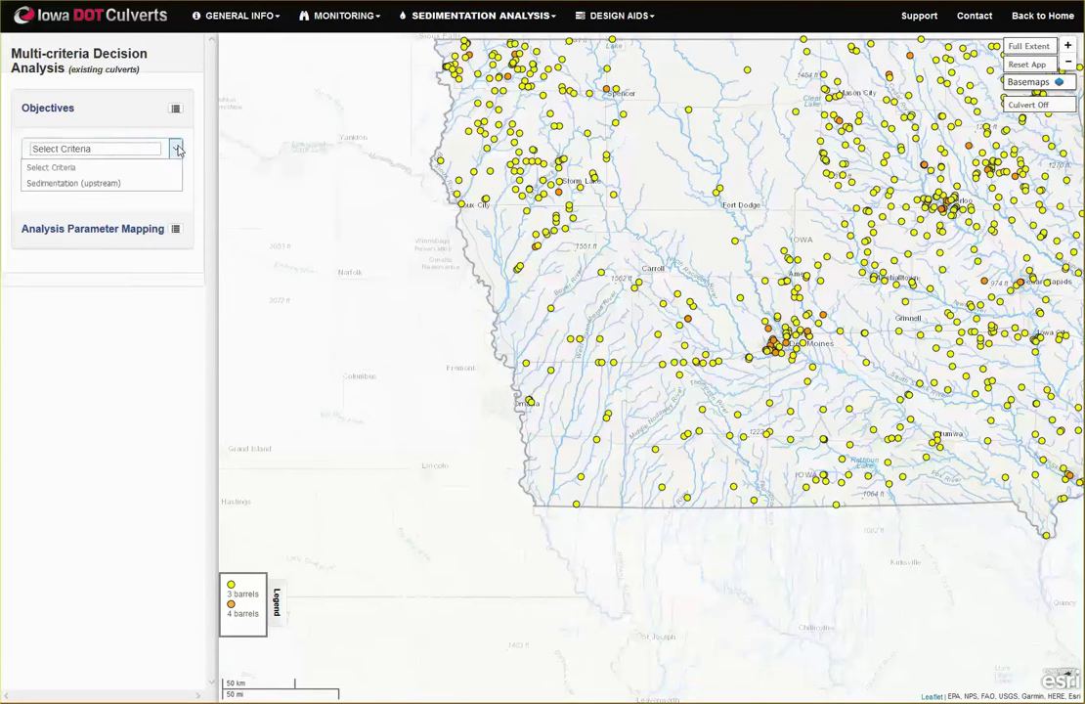
{"action": "left_click", "coordinate": [96, 183]}
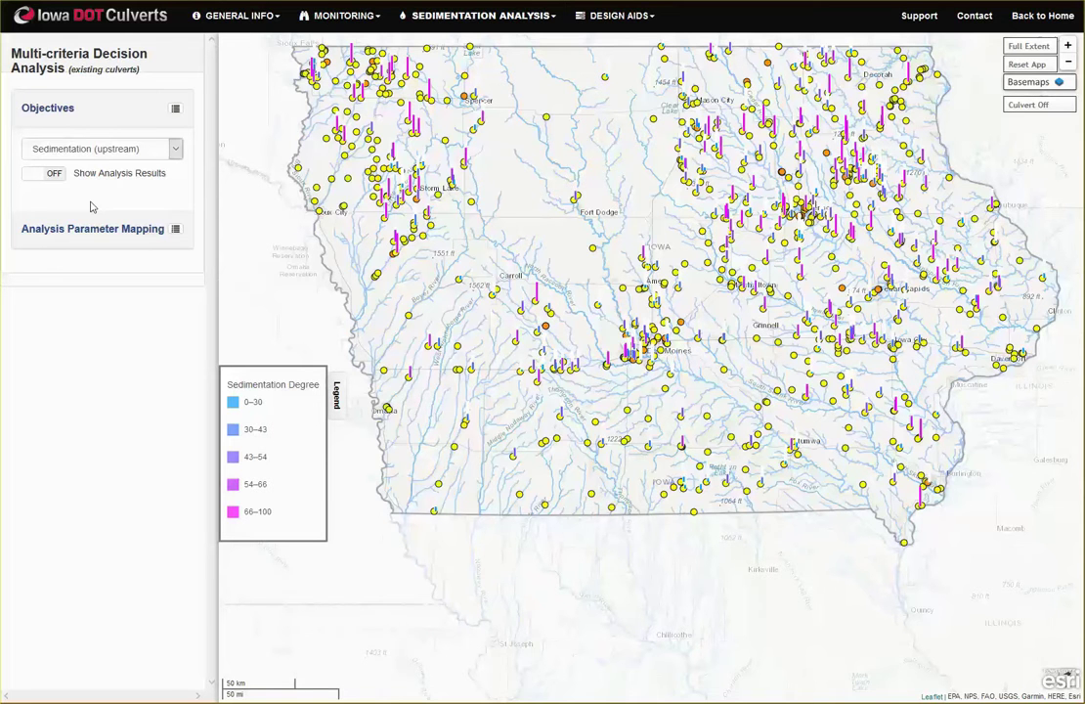
{"action": "left_click", "coordinate": [39, 172]}
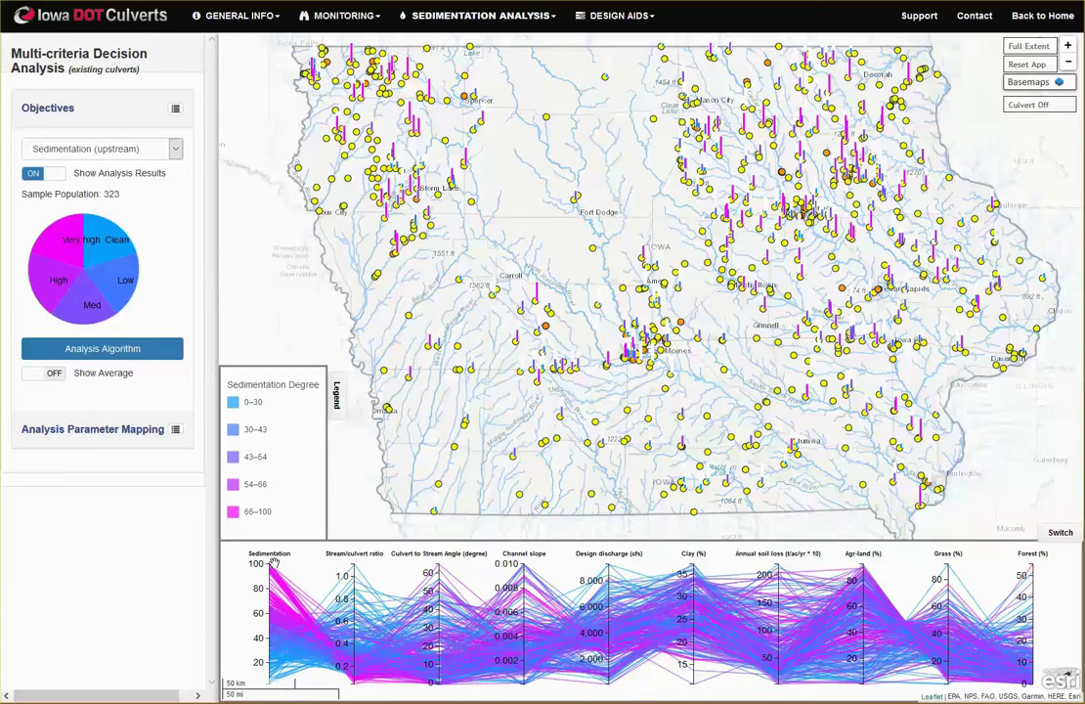
Filter to the highest-sedimentation culverts, then view and close the J48 decision tree
{"action": "mouse_move", "coordinate": [275, 564]}
{"action": "left_mouse_down"}
{"action": "mouse_move", "coordinate": [268, 585]}
{"action": "mouse_move", "coordinate": [265, 577]}
{"action": "mouse_move", "coordinate": [269, 670]}
{"action": "left_mouse_up"}
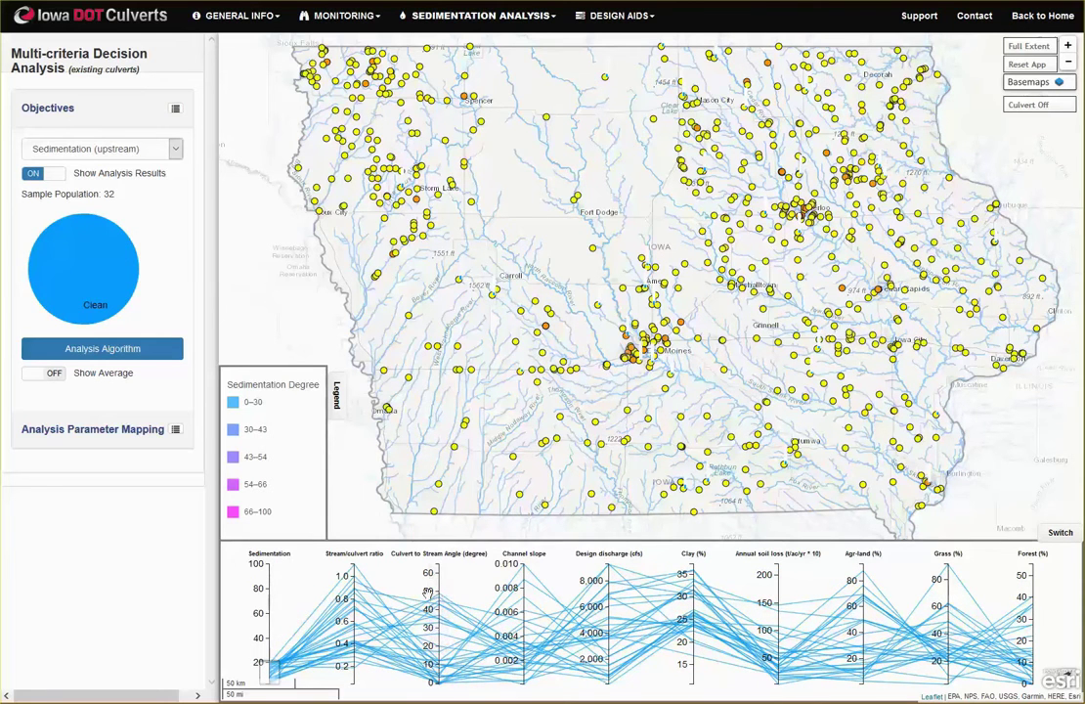
{"action": "left_click", "coordinate": [118, 350]}
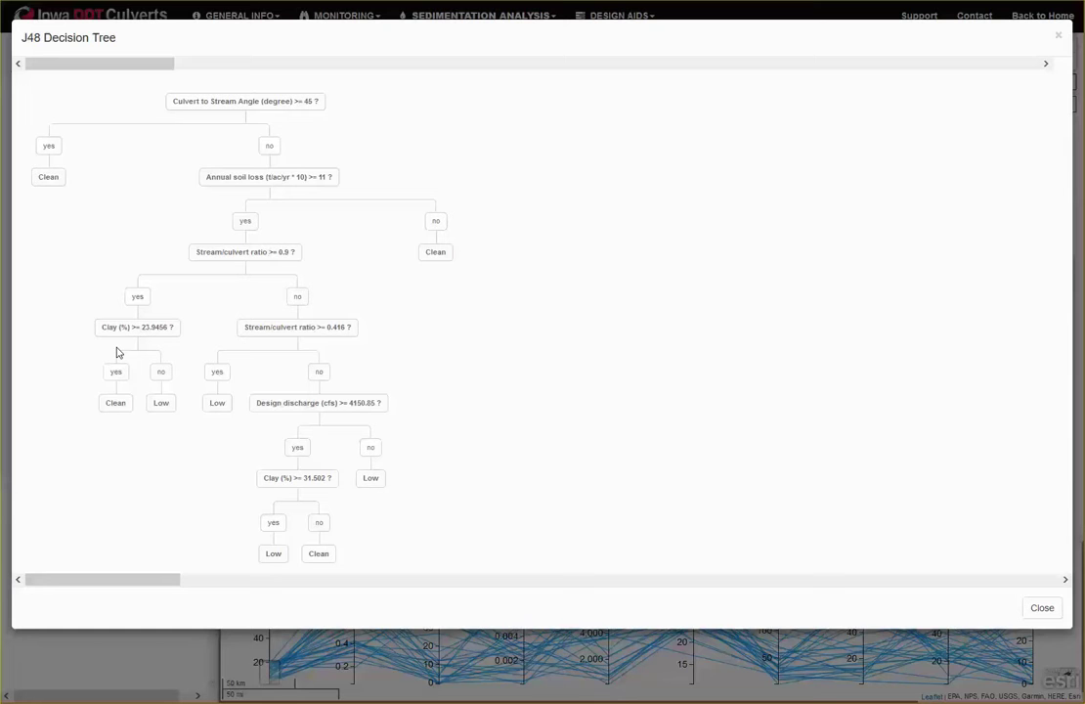
{"action": "left_click", "coordinate": [364, 695]}
{"action": "left_click", "coordinate": [632, 17]}
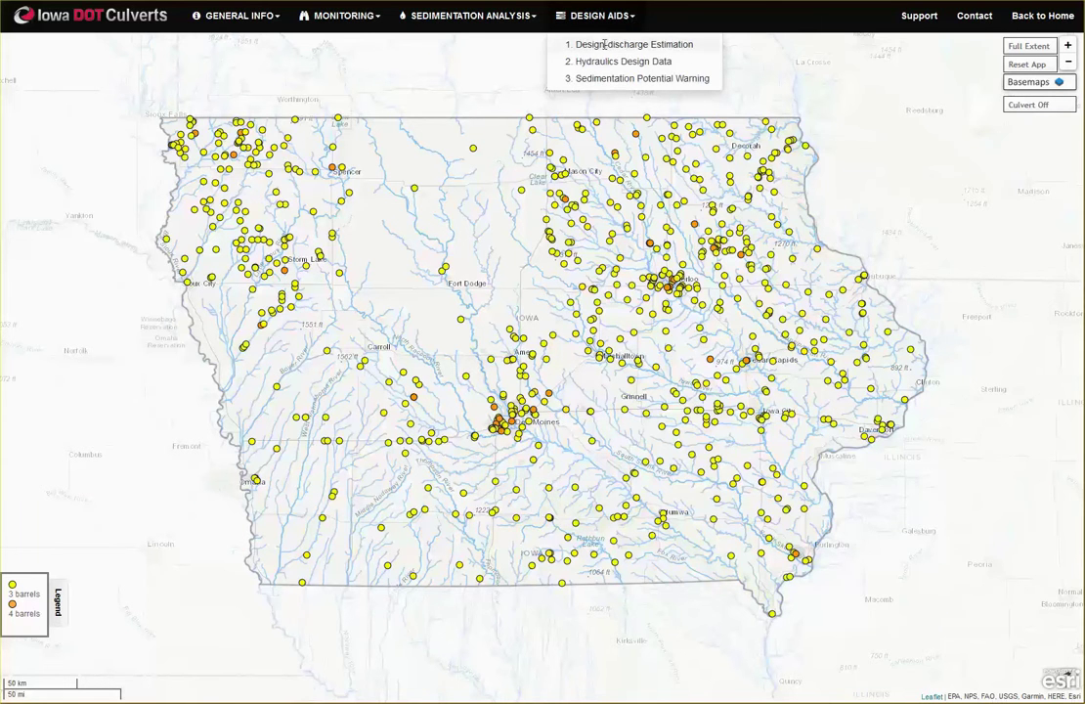
Estimate design discharge for existing culvert 18700 via structure code search, giving Q2 558.95 to Q500 6260.97
{"action": "left_click", "coordinate": [600, 43]}
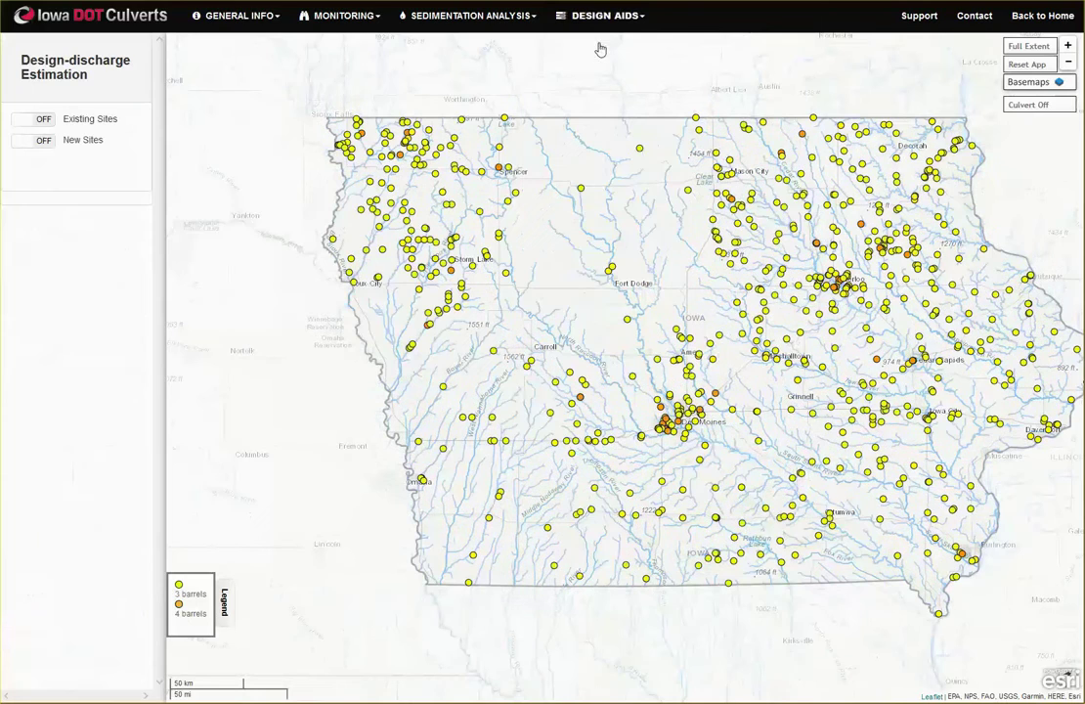
{"action": "left_click", "coordinate": [16, 121]}
{"action": "left_click", "coordinate": [134, 185]}
{"action": "left_click", "coordinate": [44, 249]}
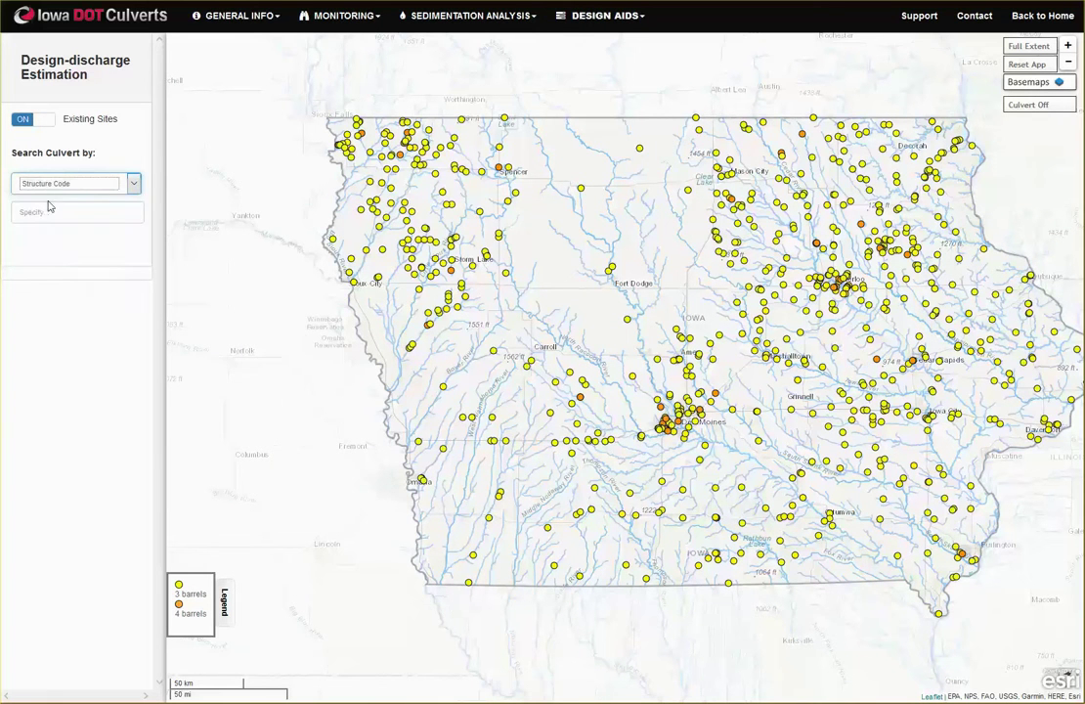
{"action": "left_click", "coordinate": [45, 212]}
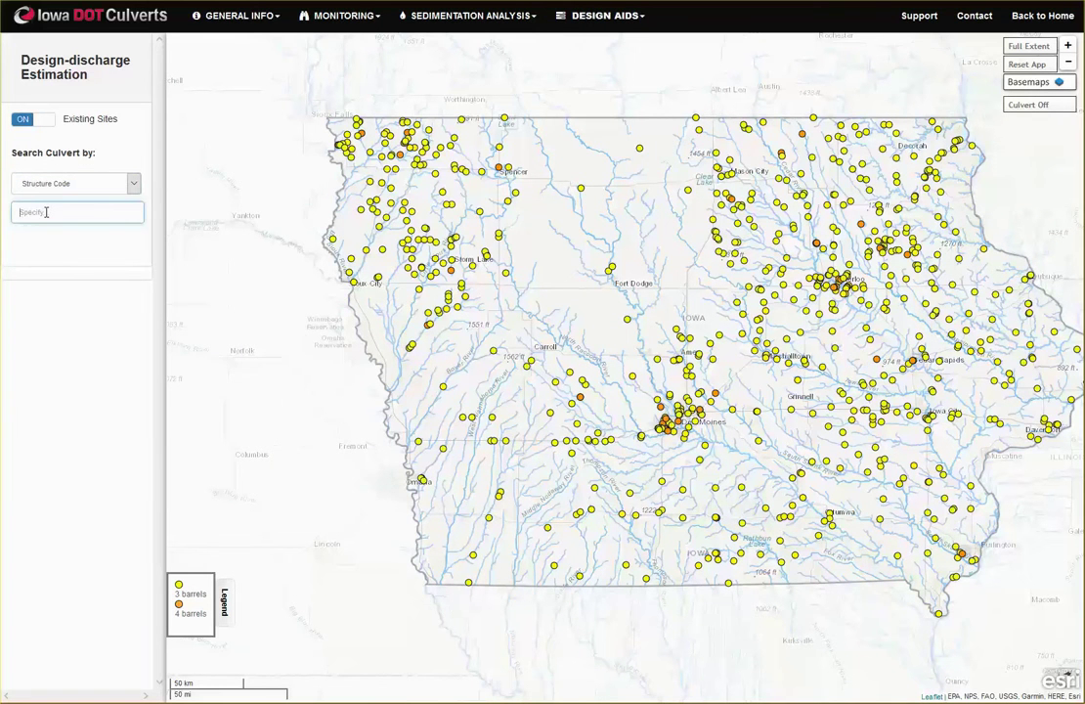
{"action": "type", "text": "187"}
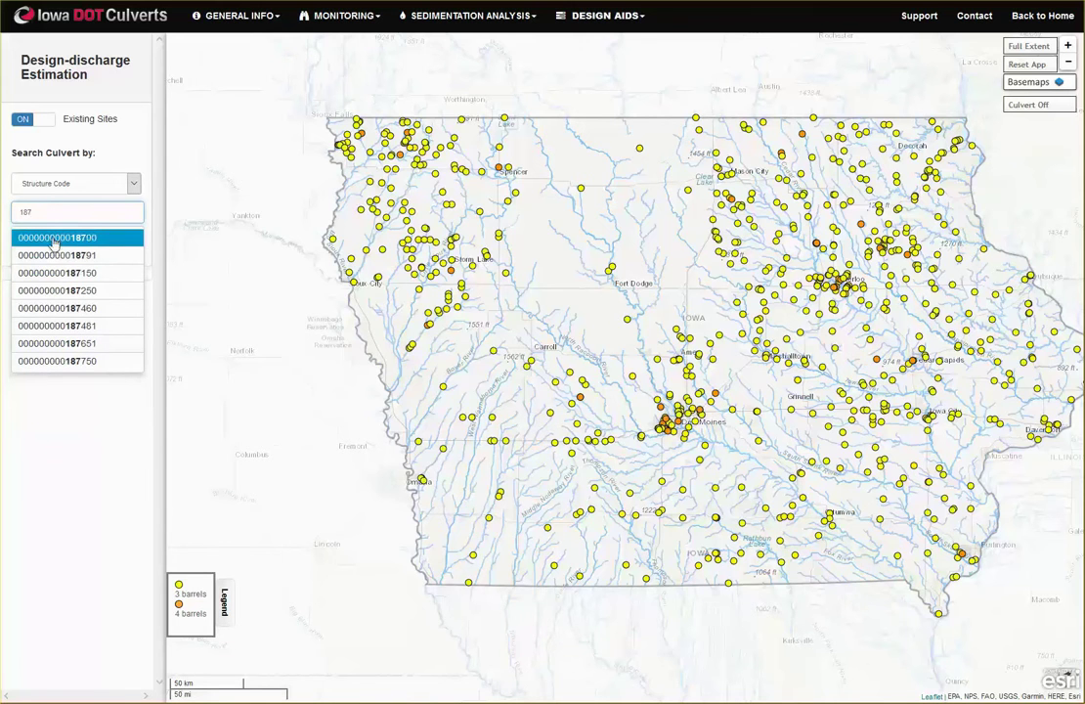
{"action": "left_click", "coordinate": [55, 237]}
{"action": "key", "text": "Return"}
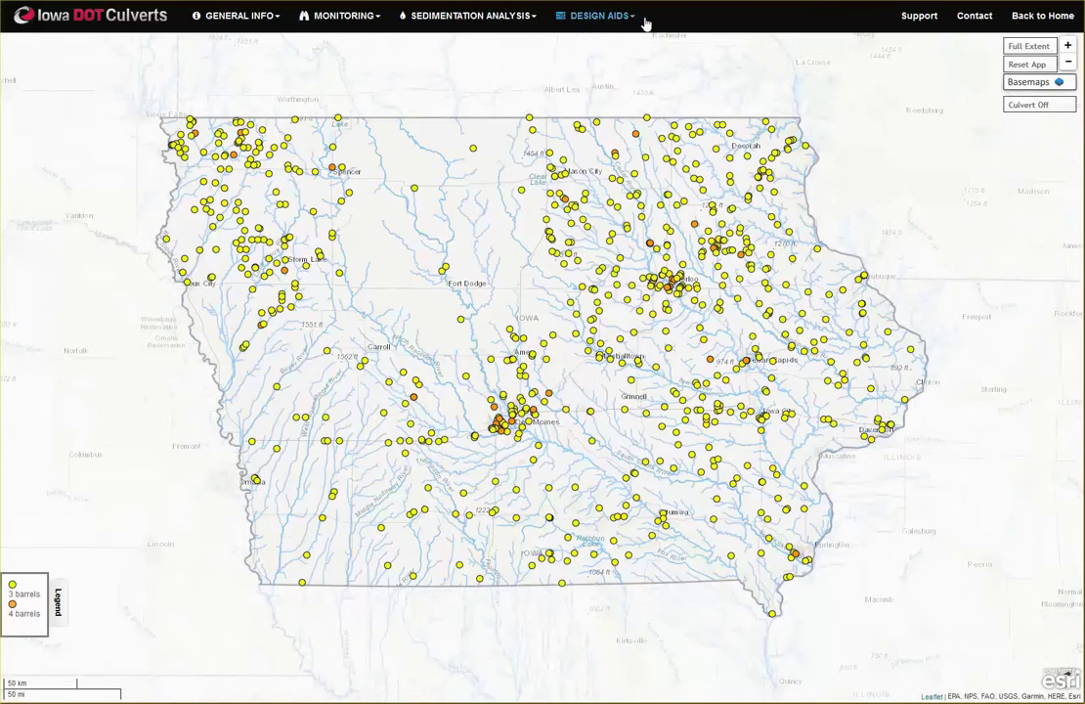
{"action": "left_click", "coordinate": [634, 16]}
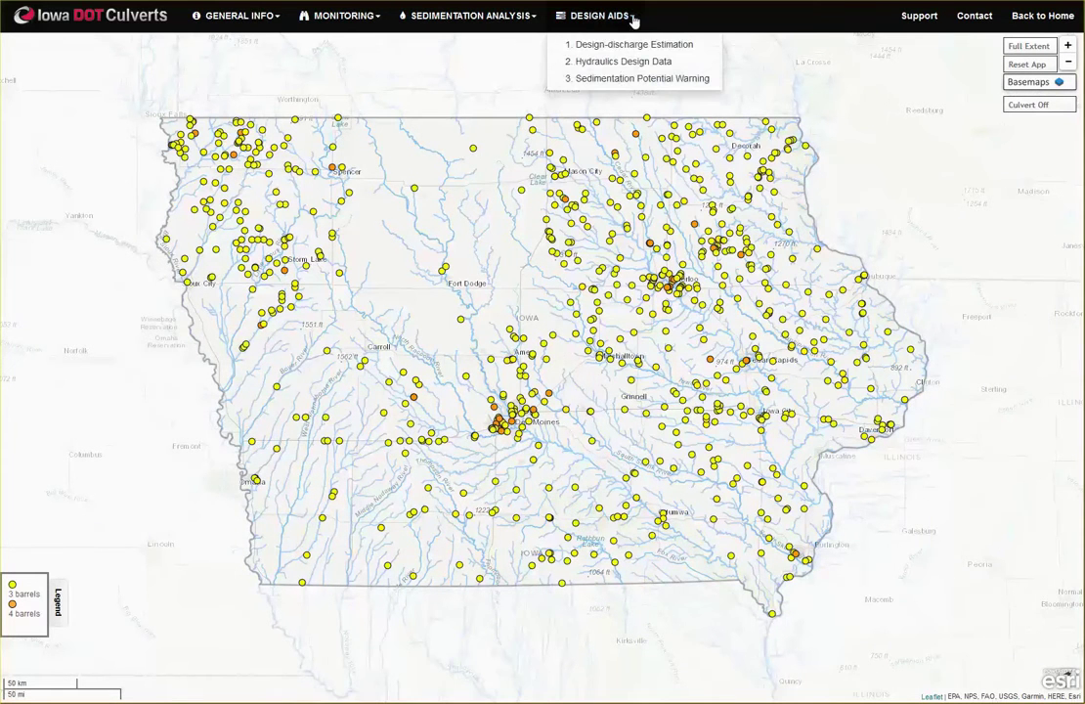
Get the Sedimentation Potential Warning for existing culvert 18700, found by structure code search '187'
{"action": "left_click", "coordinate": [622, 79]}
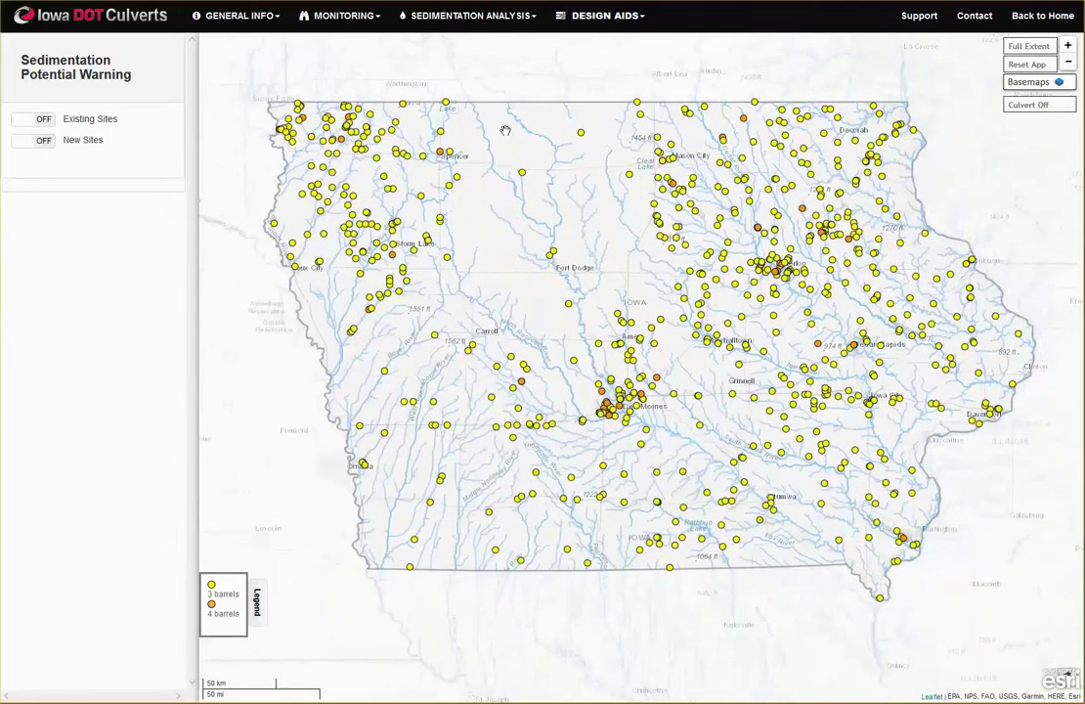
{"action": "left_click", "coordinate": [30, 120]}
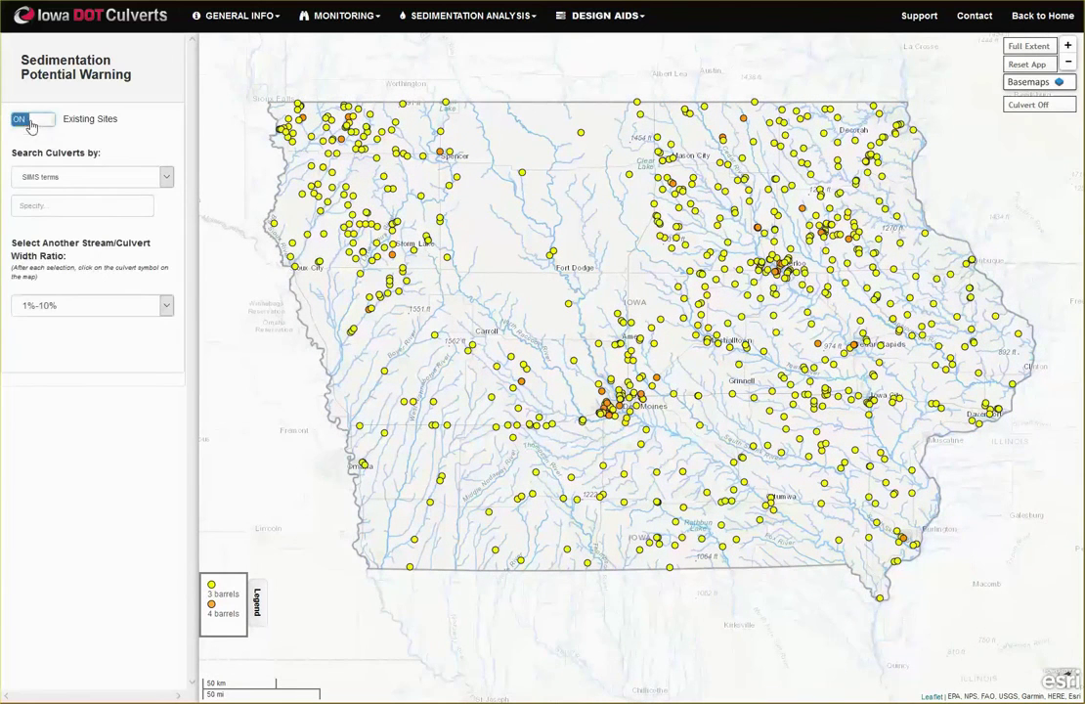
{"action": "left_click", "coordinate": [136, 172]}
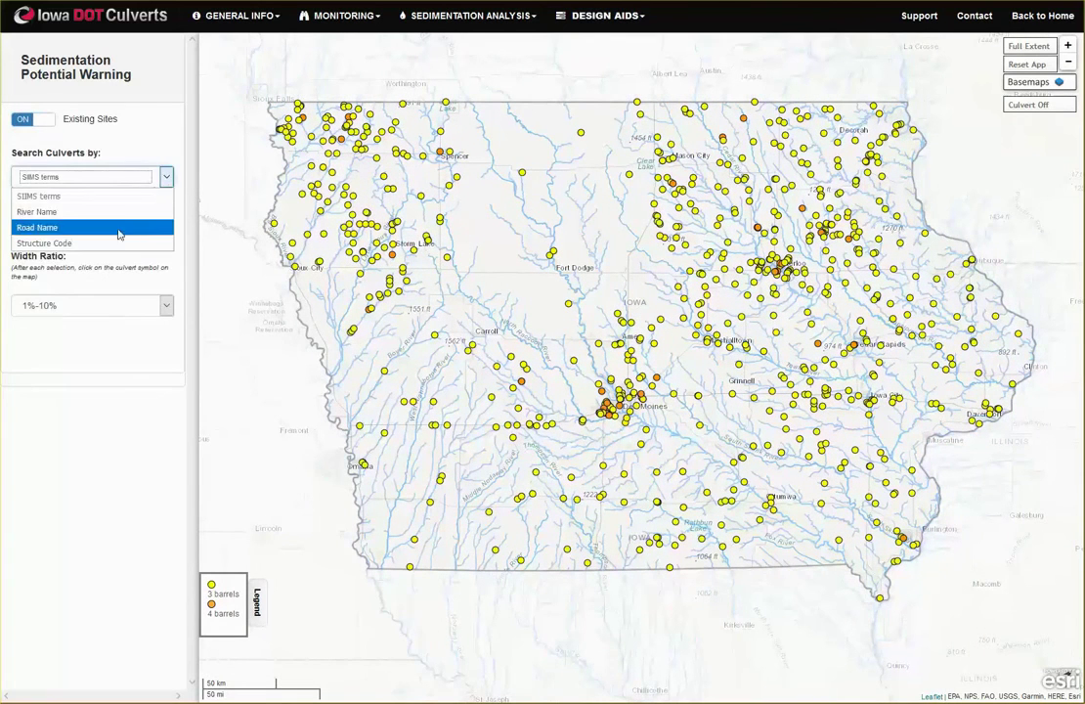
{"action": "left_click", "coordinate": [107, 243]}
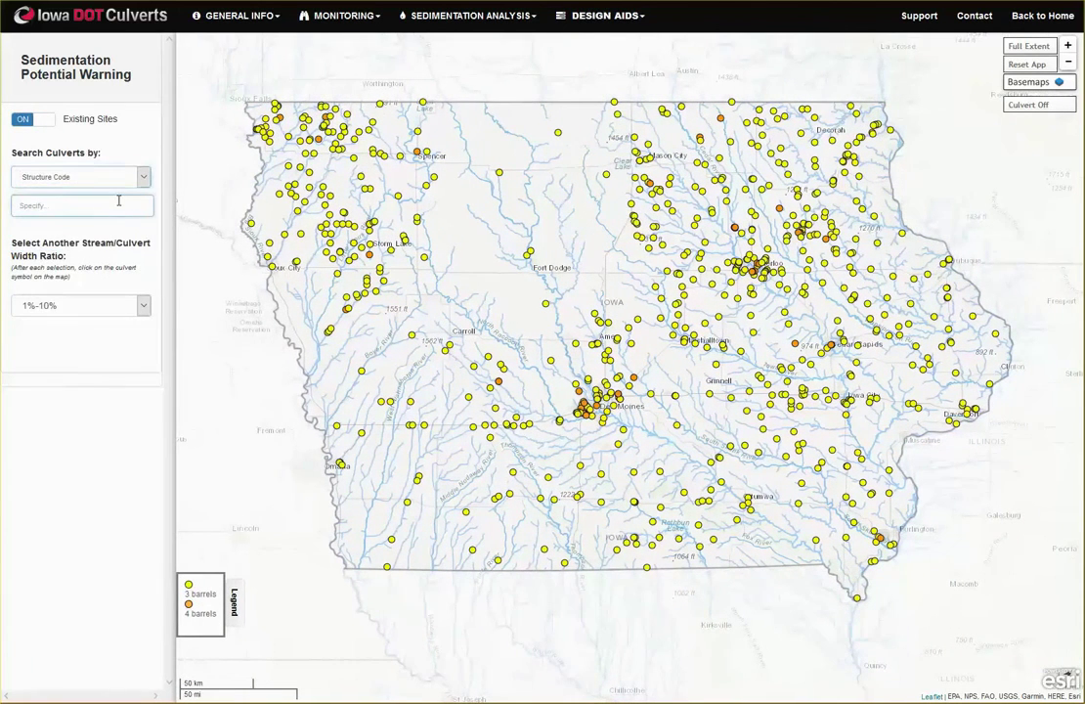
{"action": "type", "text": "1"}
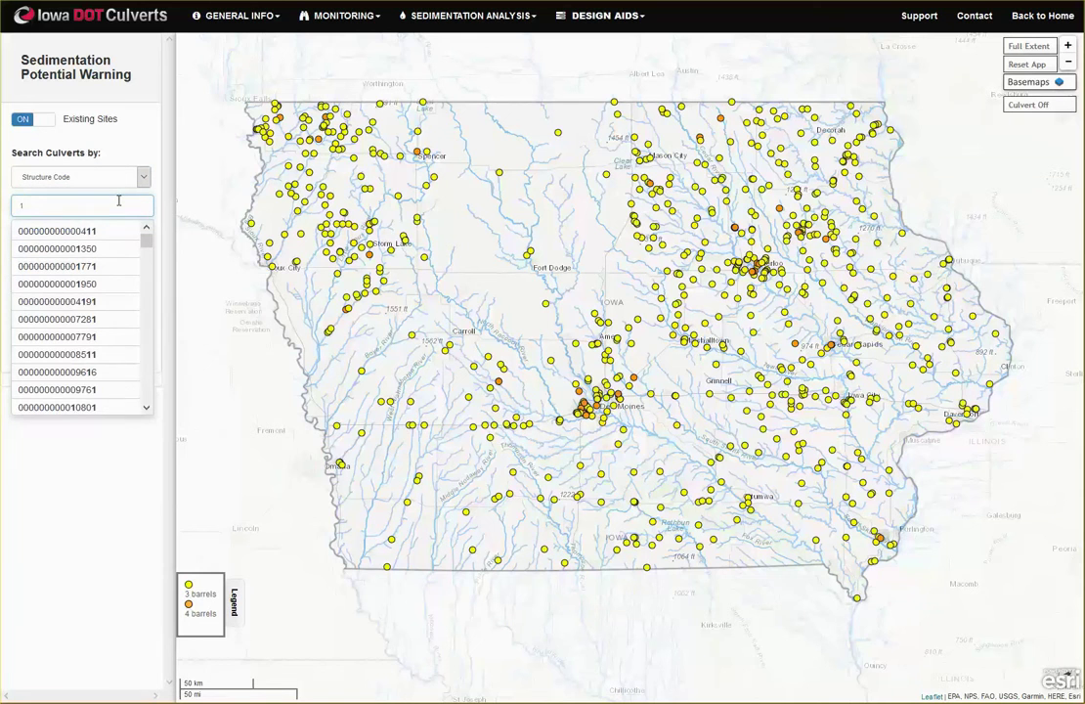
{"action": "type", "text": "87"}
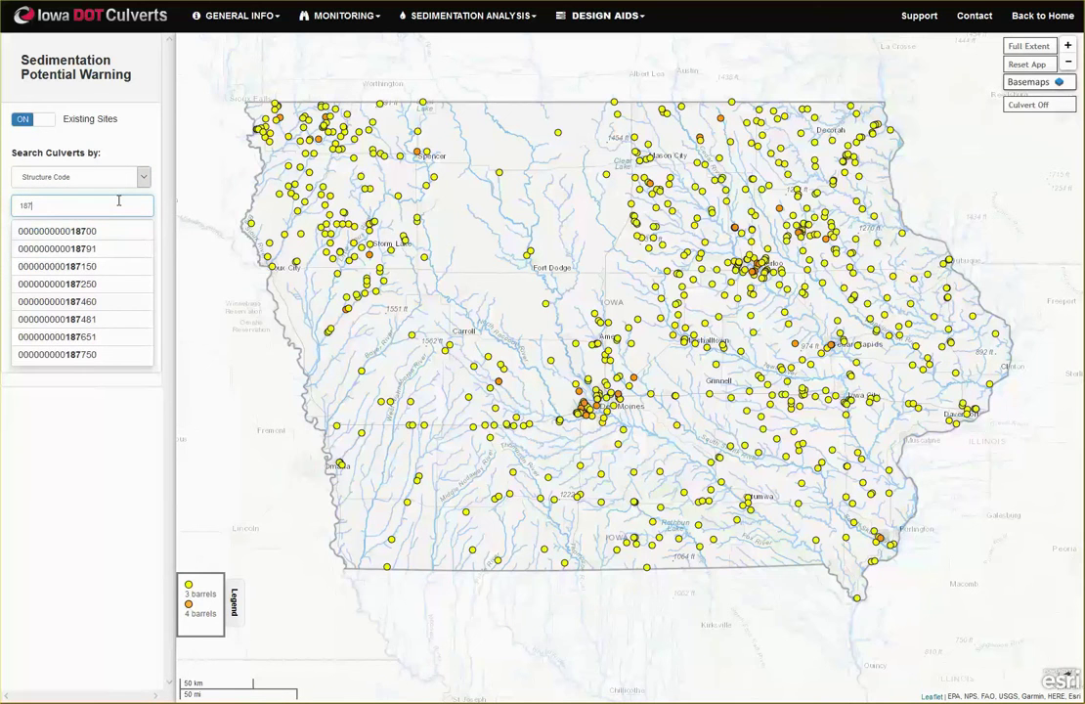
{"action": "left_click", "coordinate": [105, 231]}
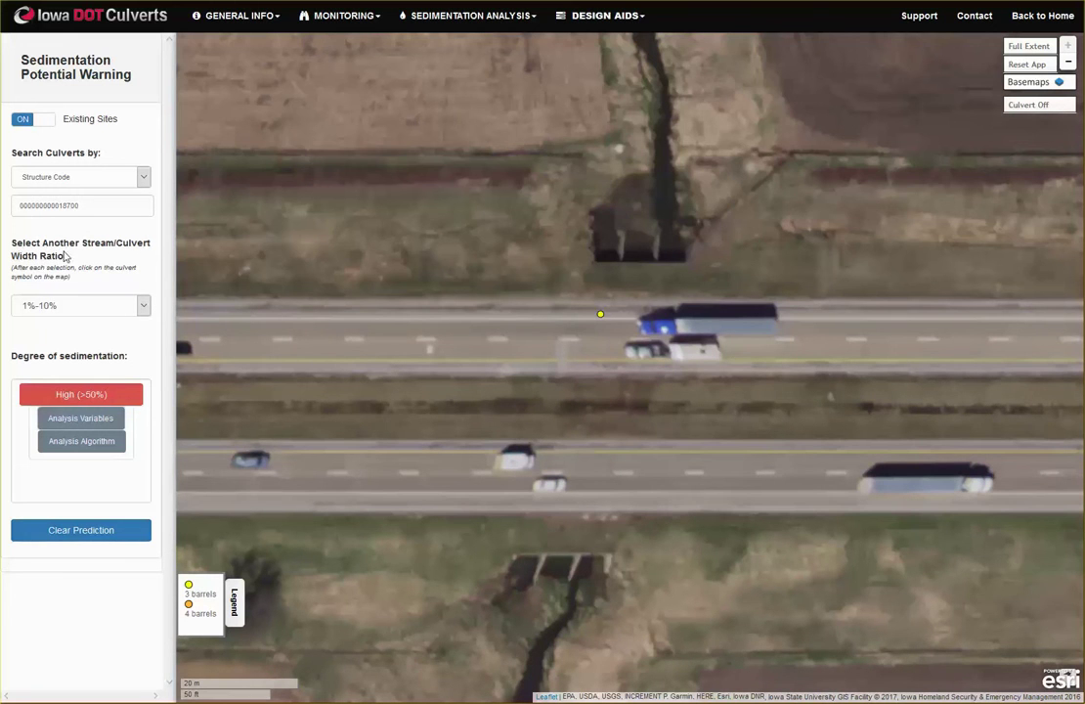
Try width ratios 10%-30%, 50%-70%, then 70%-100%, which gives Low (10%-30%) sedimentation
{"action": "left_click", "coordinate": [143, 306]}
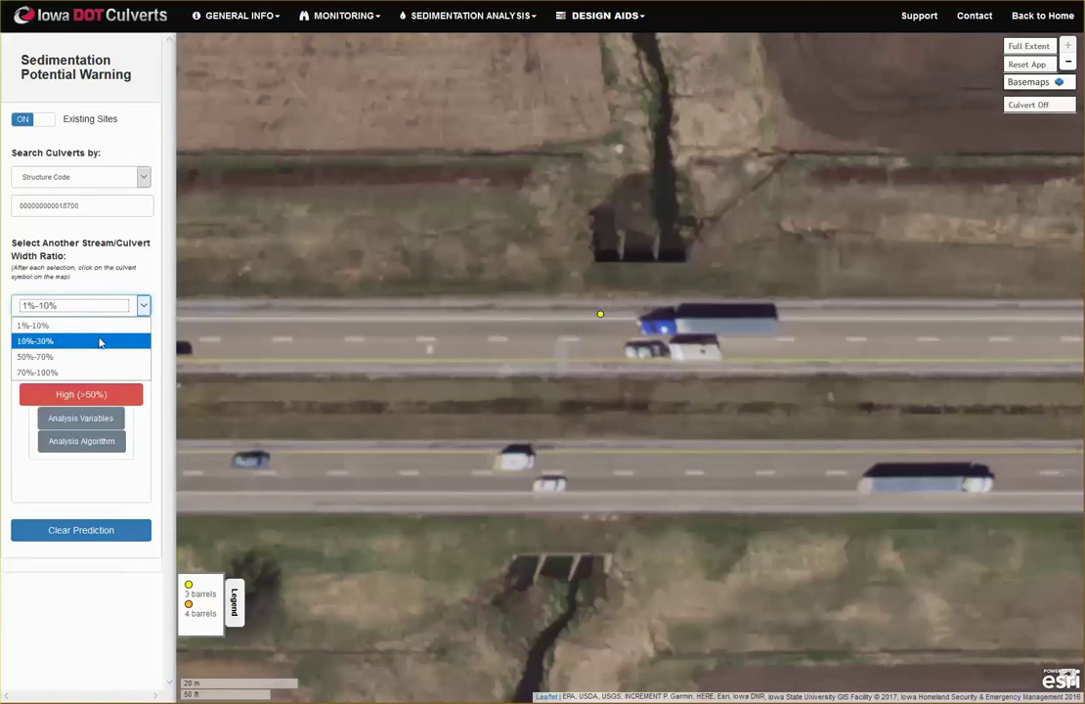
{"action": "left_click", "coordinate": [100, 339]}
{"action": "left_click", "coordinate": [141, 308]}
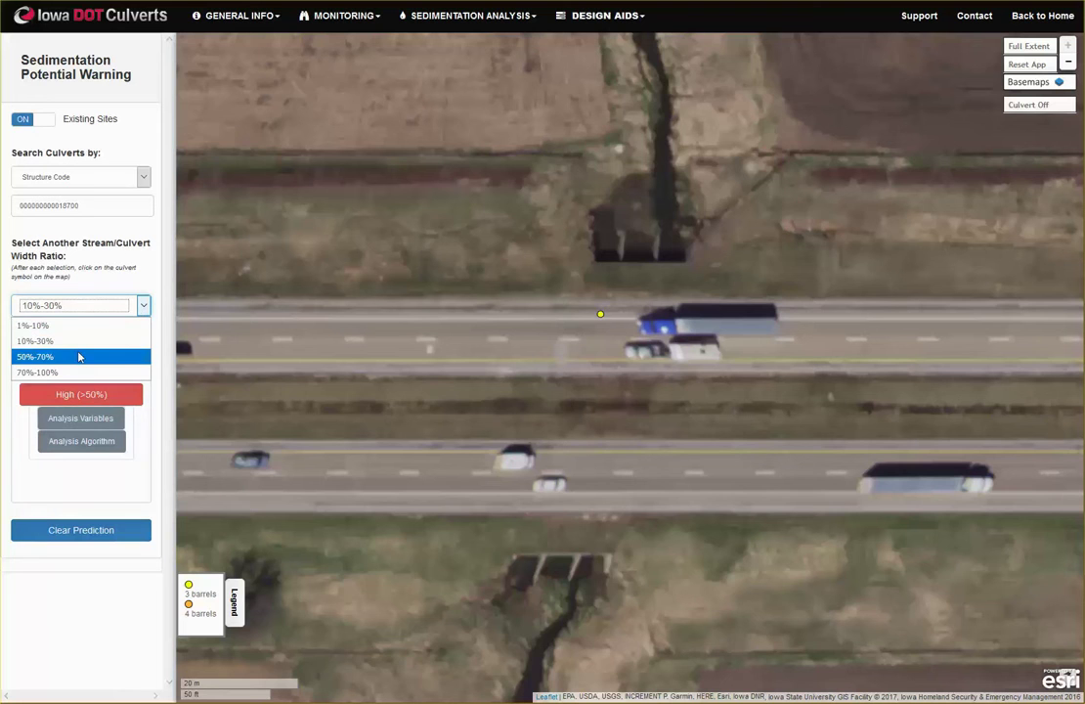
{"action": "left_click", "coordinate": [80, 357]}
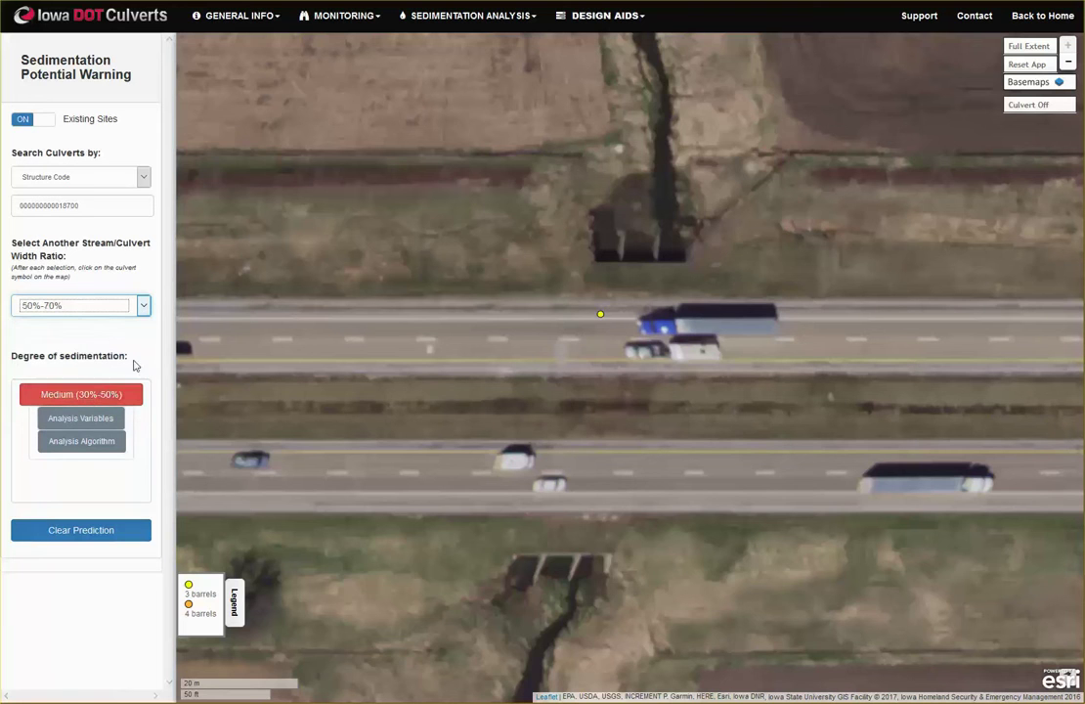
{"action": "left_click", "coordinate": [142, 305]}
{"action": "left_click", "coordinate": [56, 354]}
{"action": "key", "text": "Down"}
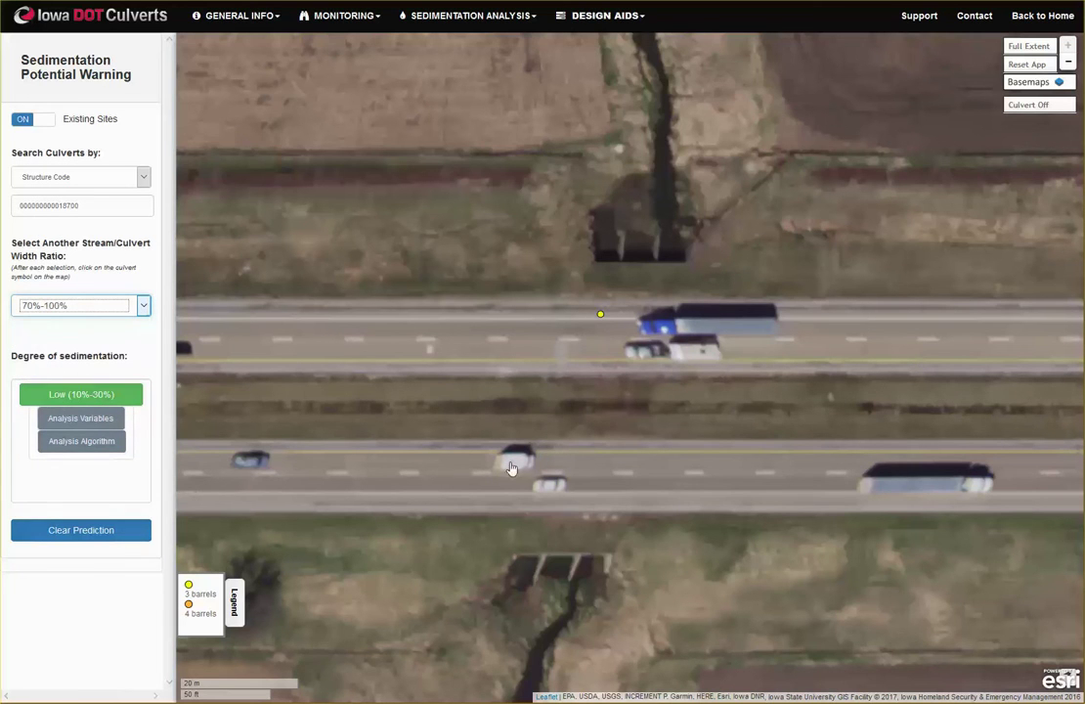